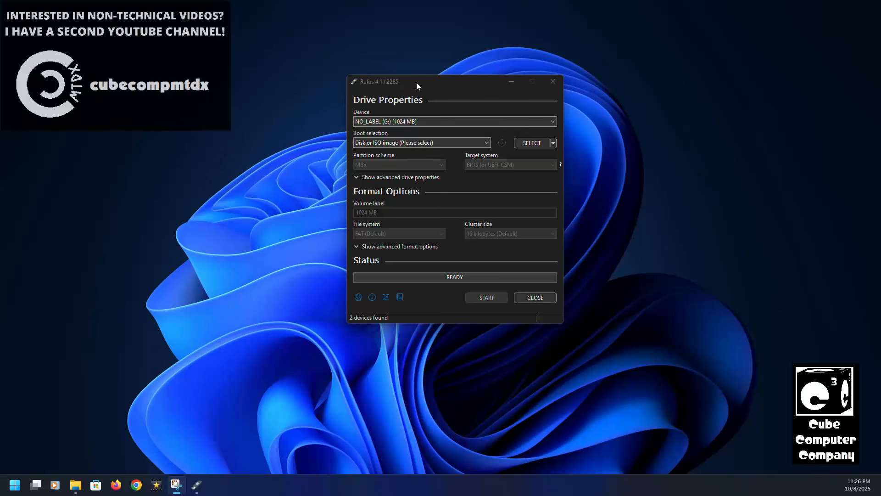
# Step: Review the update-check frequency options in the update policy settings
pyautogui.moveTo(417, 82); pyautogui.dragTo(406, 82)
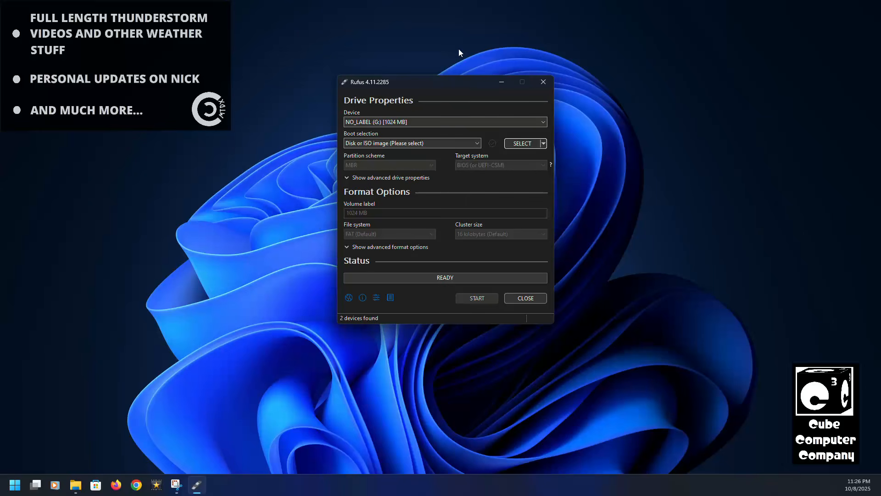
pyautogui.click(376, 298)
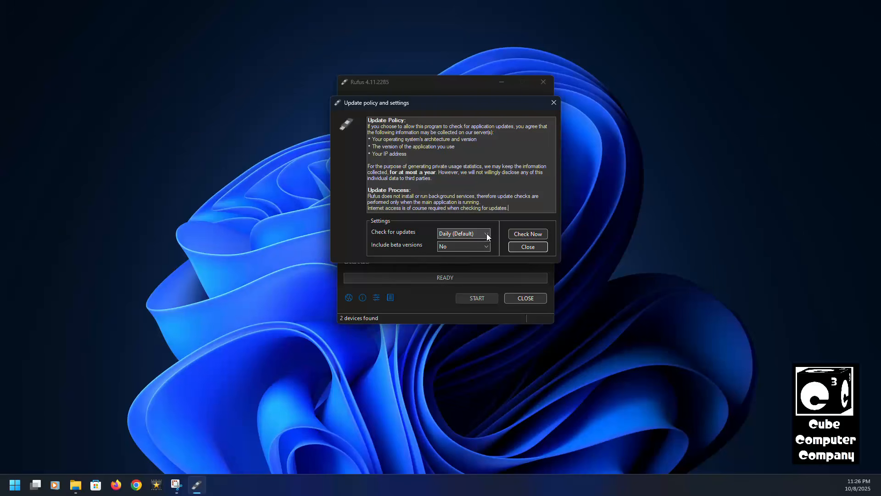
pyautogui.click(487, 234)
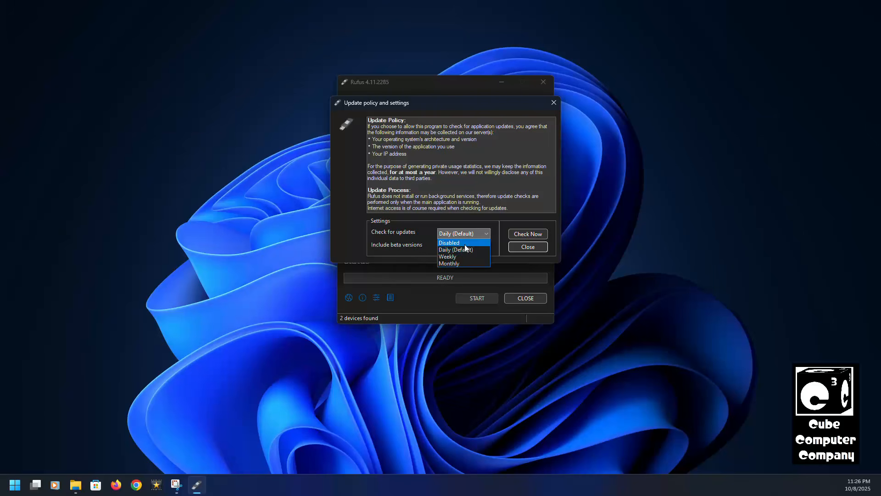
pyautogui.click(545, 247)
pyautogui.click(545, 247)
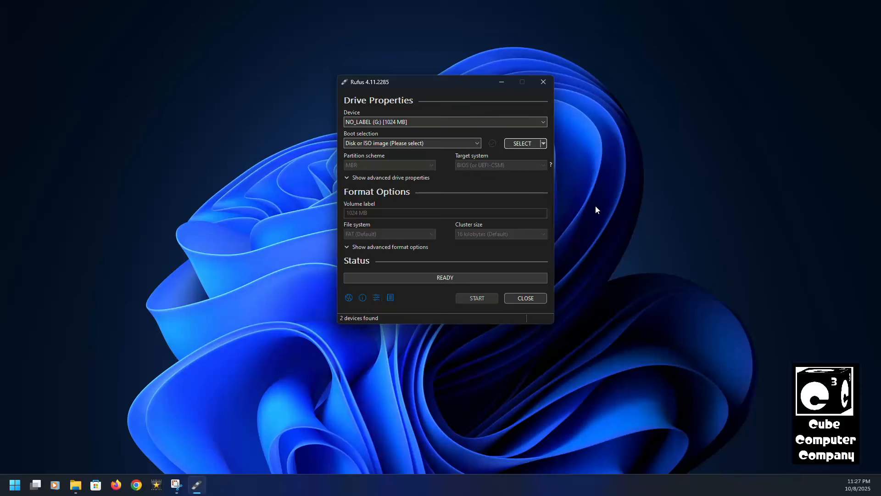
# Step: Switch the boot image source to download and choose Windows 10 as the ISO version
pyautogui.click(544, 143)
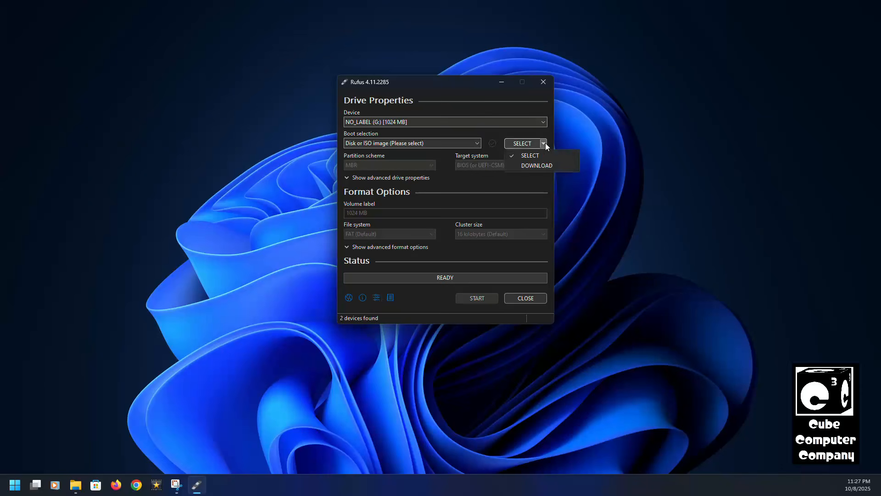
pyautogui.click(533, 166)
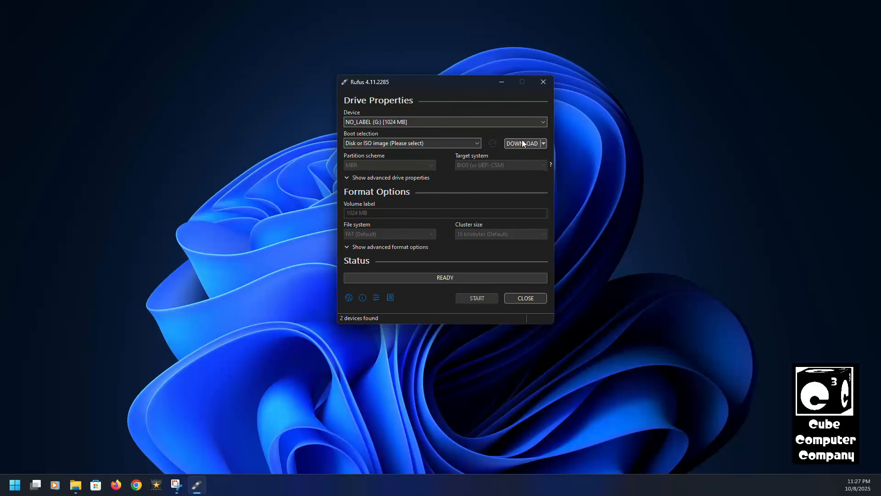
pyautogui.click(522, 143)
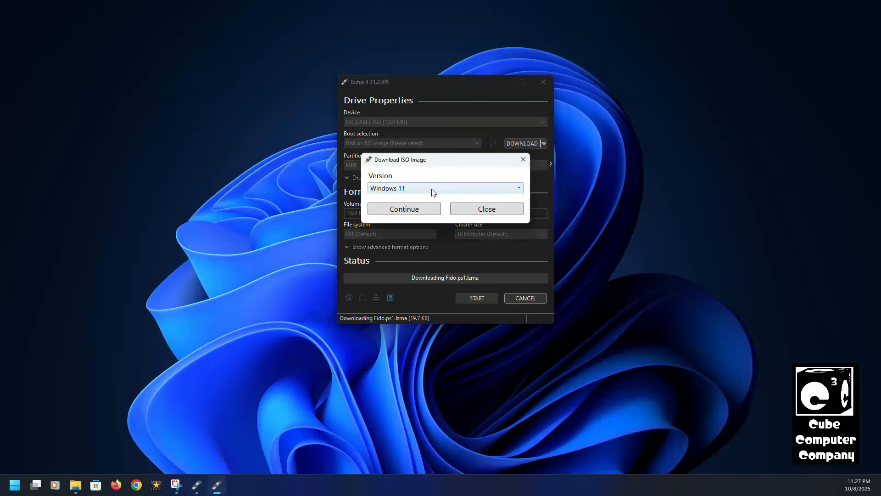
pyautogui.click(431, 192)
pyautogui.click(401, 208)
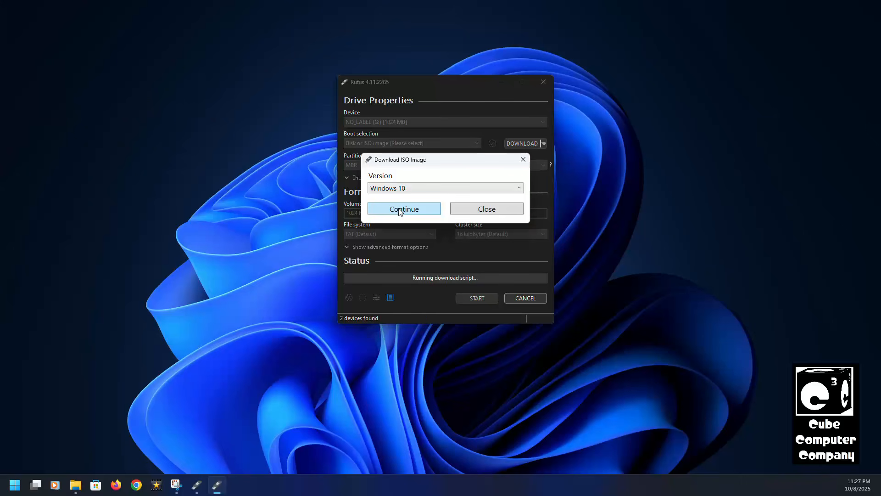
pyautogui.click(405, 210)
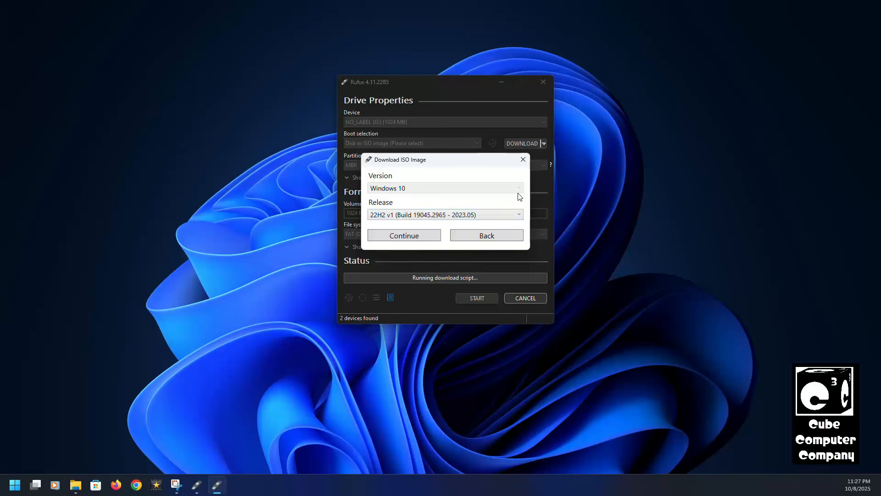
# Step: Accept release 22H2 v1 (Build 19045.2965 - 2023.05) and the Windows 10 Home/Pro/Edu edition for the ISO
pyautogui.click(431, 215)
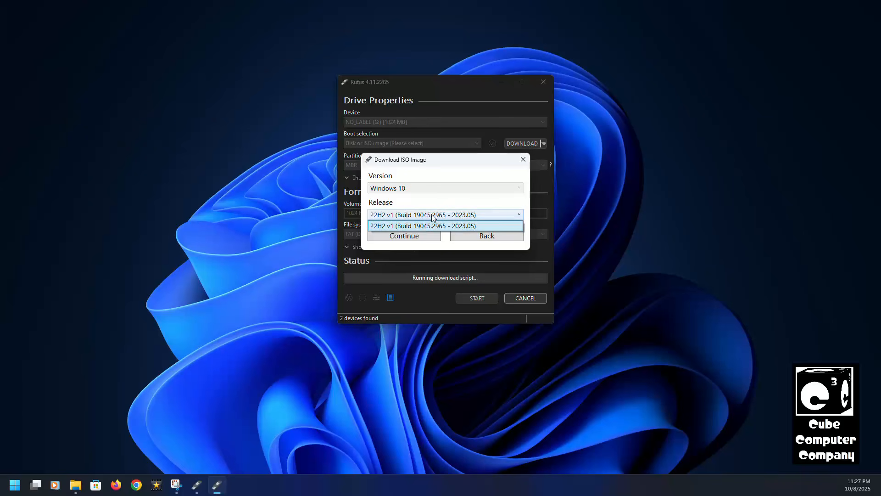
pyautogui.click(429, 200)
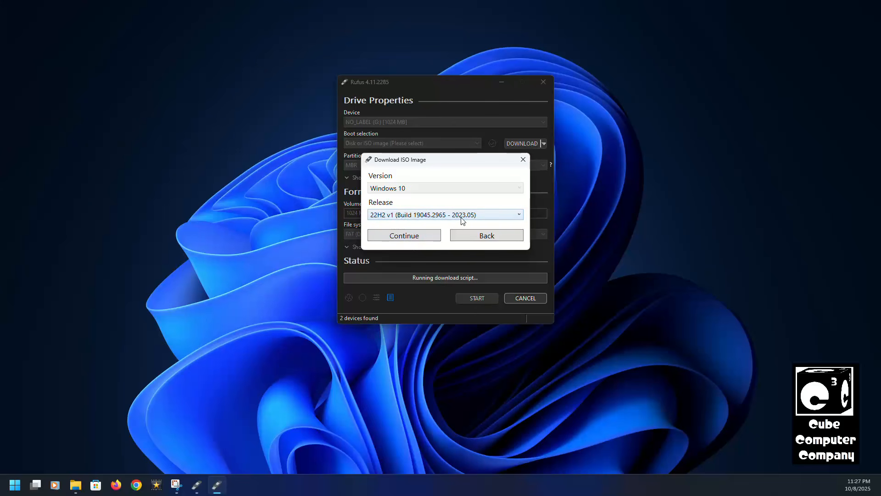
pyautogui.click(405, 237)
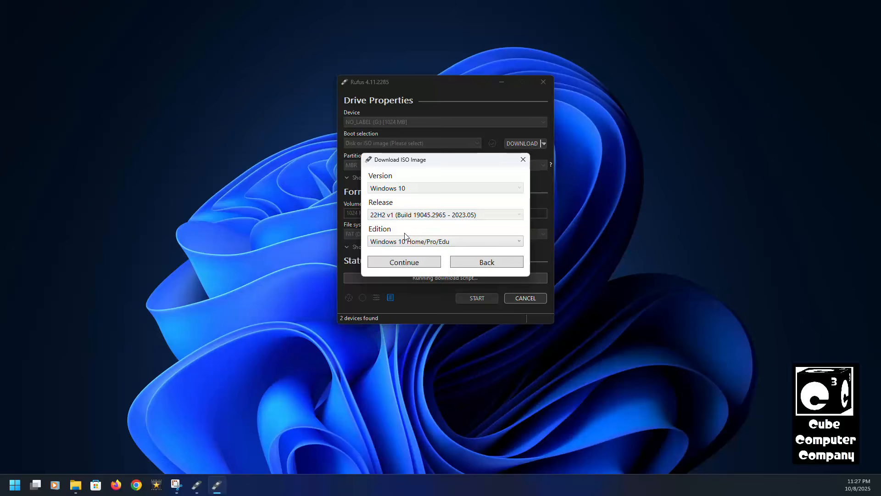
pyautogui.click(519, 241)
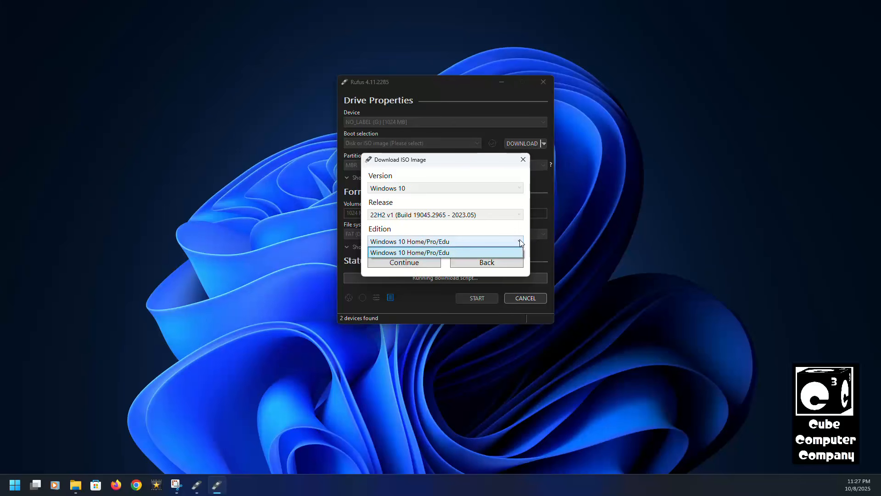
pyautogui.click(520, 240)
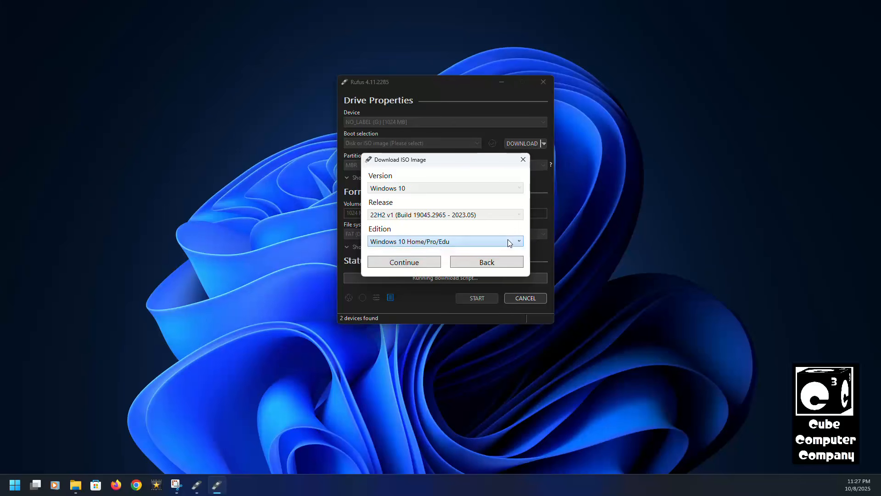
pyautogui.click(409, 262)
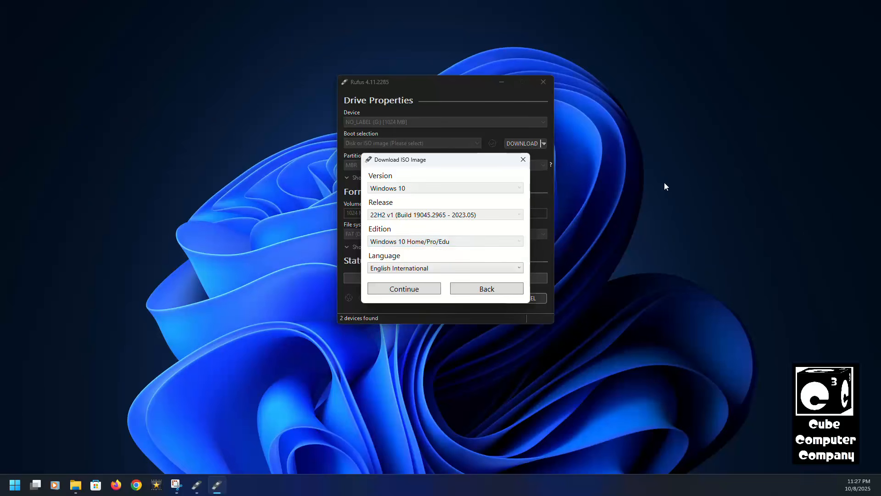
# Step: Set the ISO language to English (United States) and continue to the architecture choice
pyautogui.click(518, 269)
pyautogui.scroll(1, 466, 287)
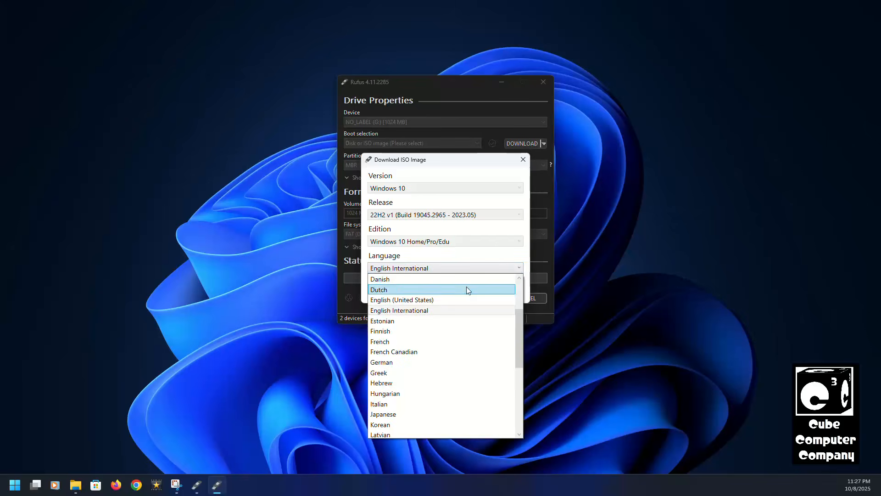
pyautogui.click(414, 300)
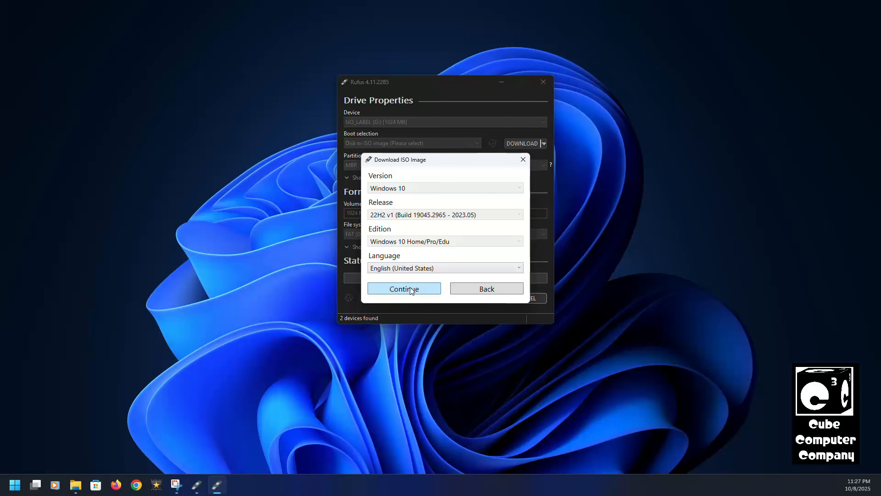
pyautogui.click(412, 291)
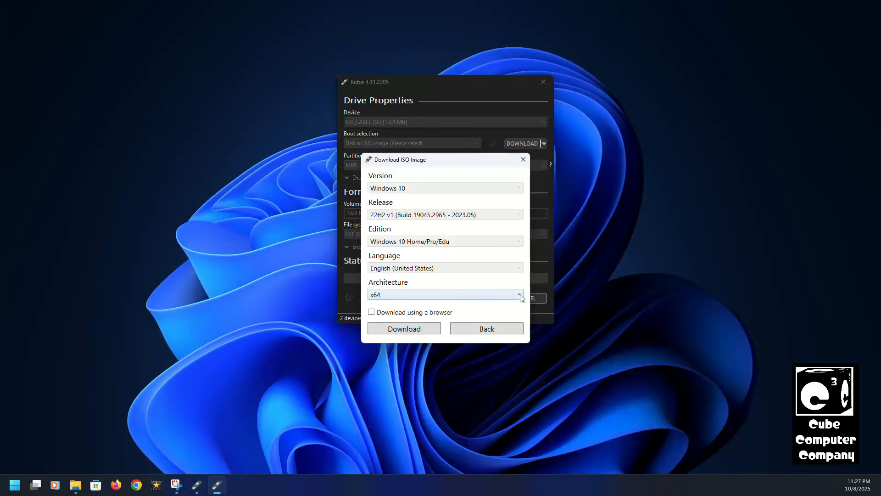
# Step: Choose the x64 architecture and download the ISO to the Downloads folder as Win10_22H2_English_x64v1
pyautogui.click(522, 297)
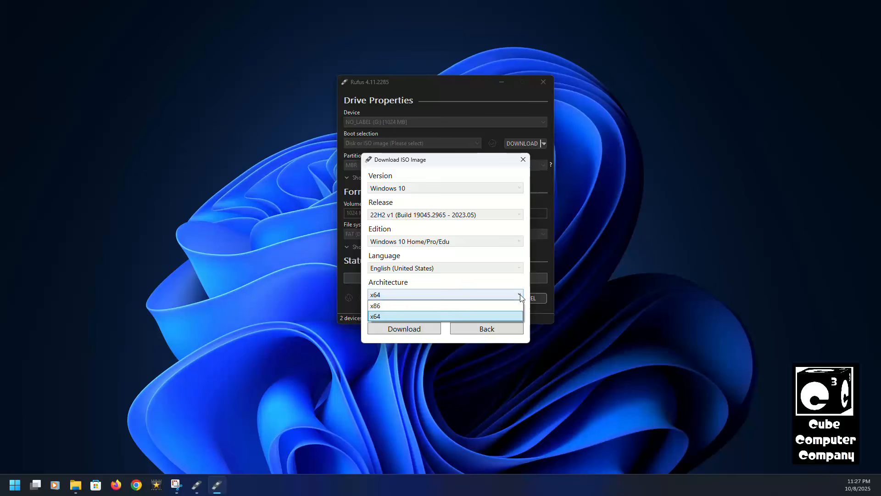
pyautogui.click(450, 316)
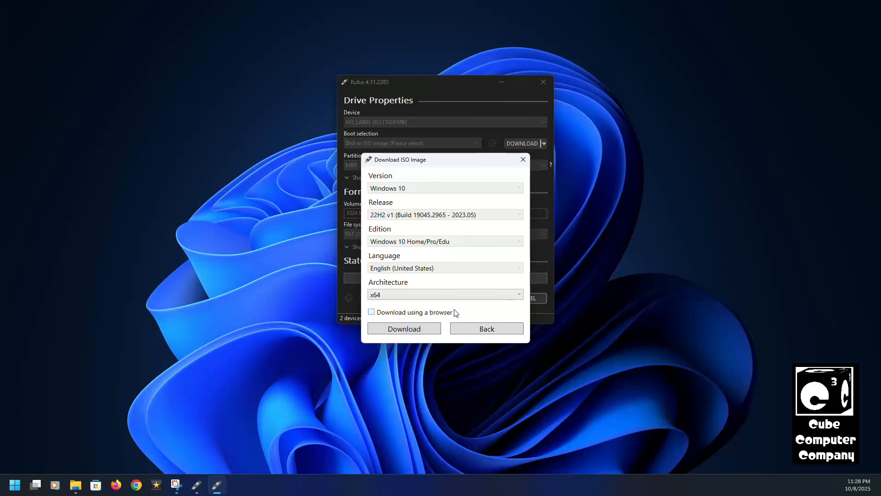
pyautogui.click(408, 329)
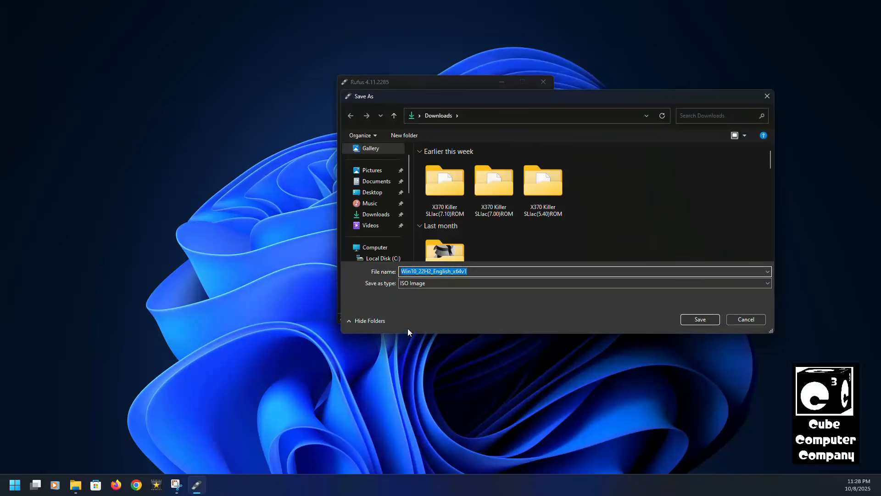
pyautogui.click(701, 320)
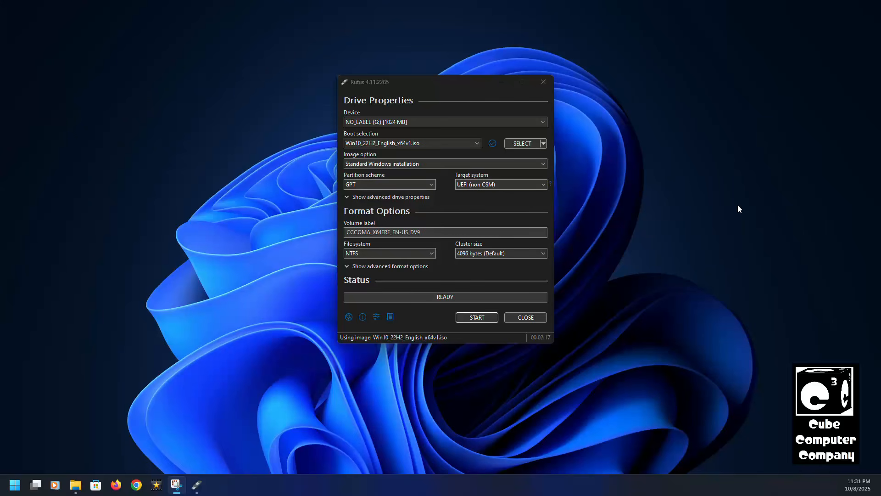
# Step: Set the partition scheme to MBR for the bootable drive
pyautogui.click(432, 185)
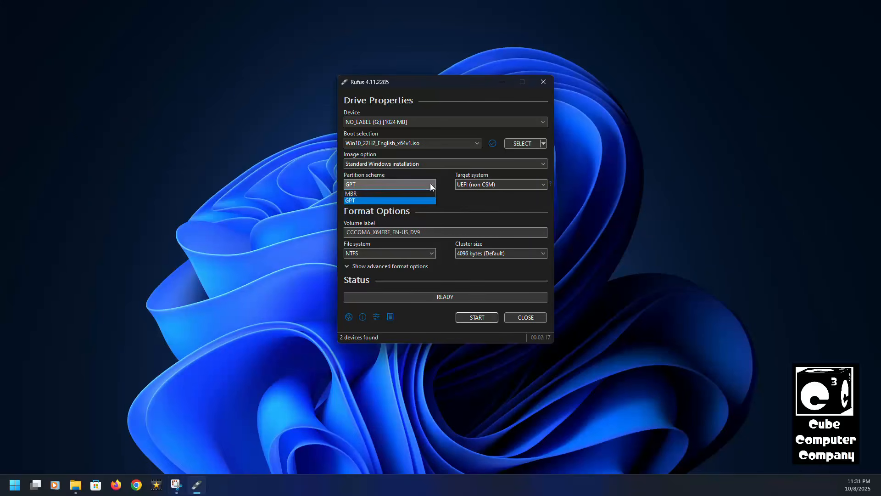
pyautogui.click(367, 194)
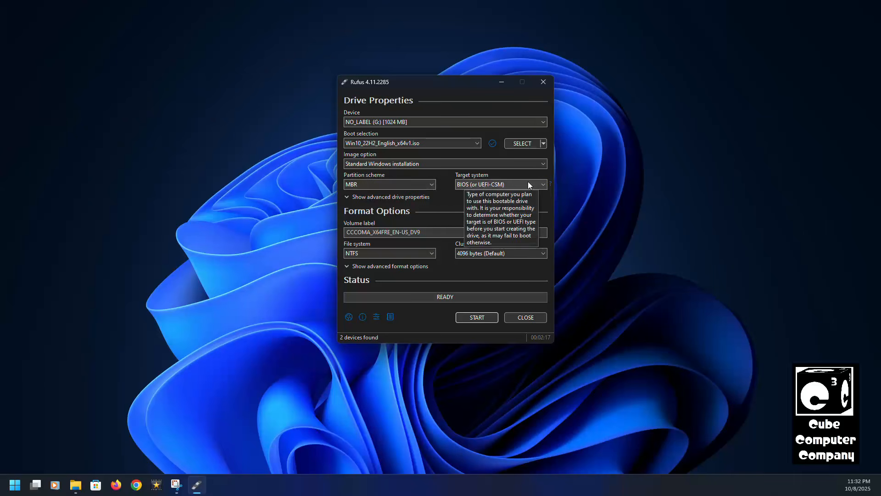
pyautogui.click(431, 184)
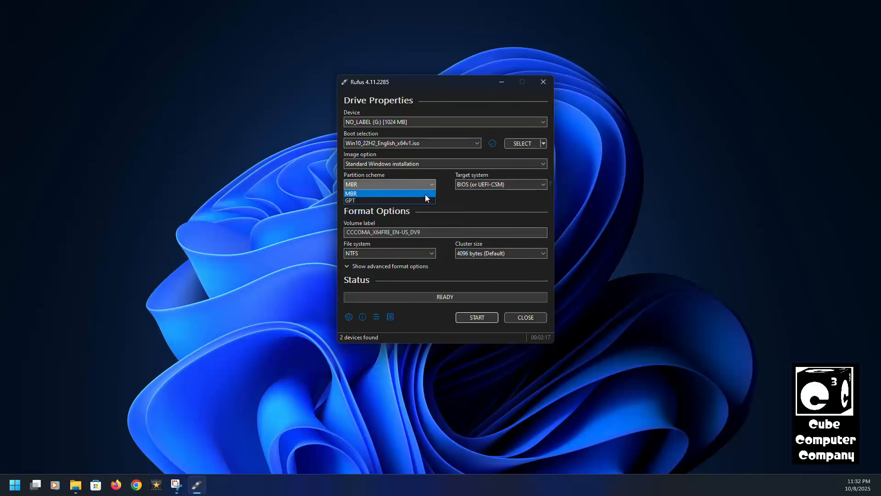
pyautogui.click(450, 198)
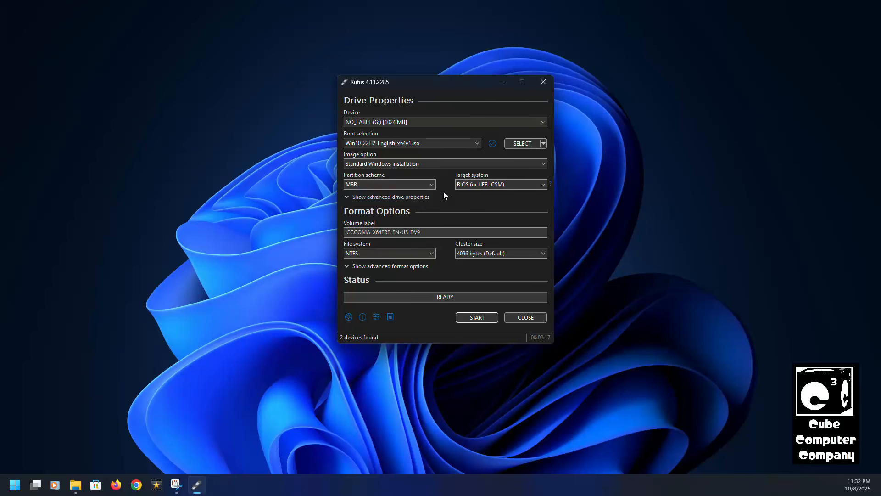
# Step: Start another ISO download from the boot selection and choose Windows 10 as its version
pyautogui.click(544, 144)
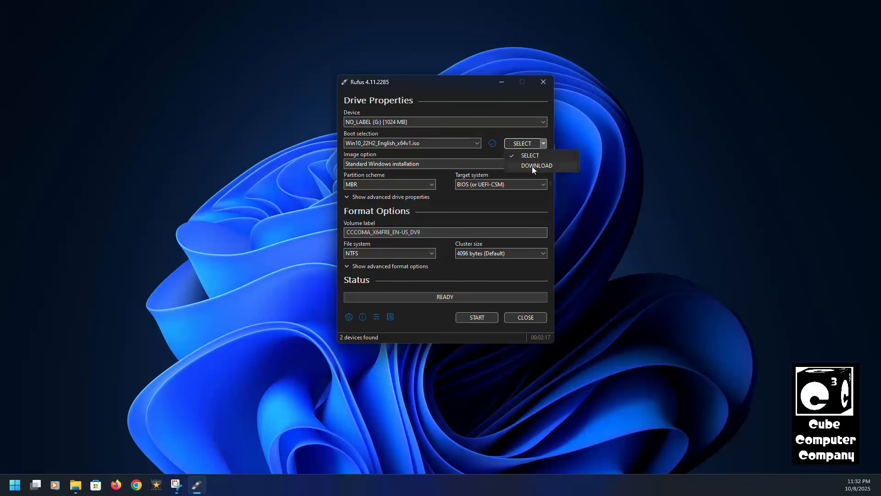
pyautogui.click(533, 166)
pyautogui.click(523, 144)
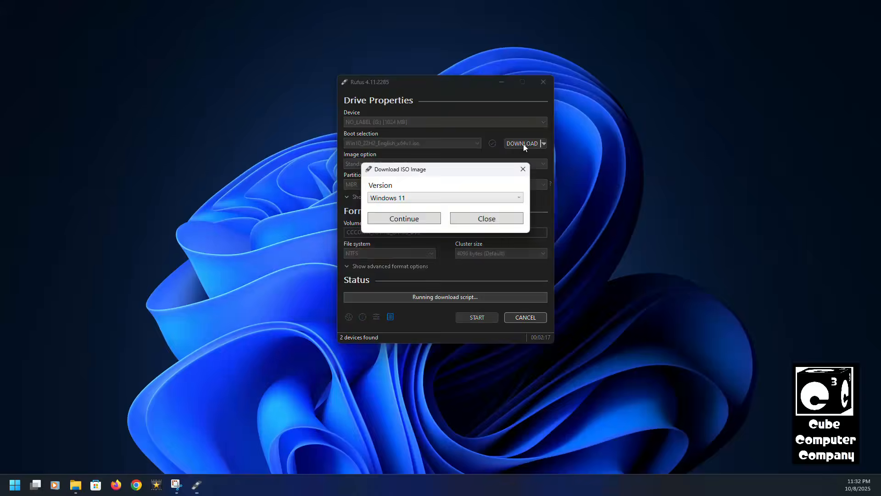
pyautogui.click(406, 199)
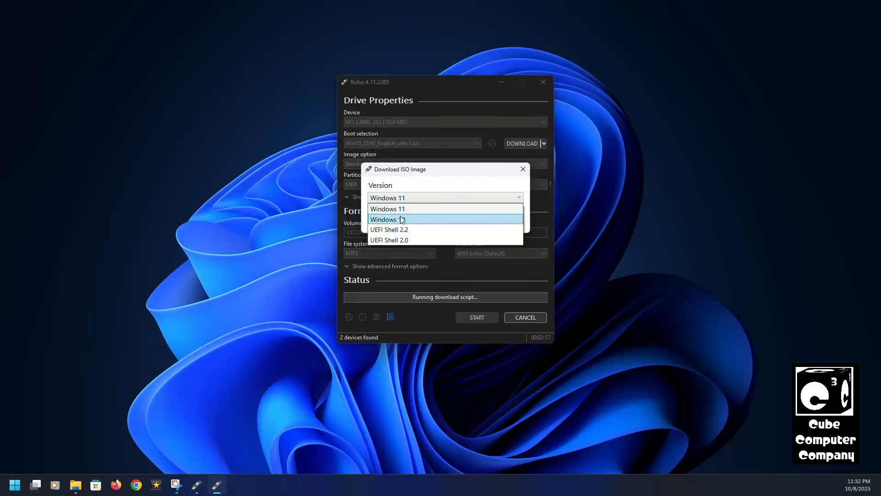
pyautogui.click(402, 219)
pyautogui.click(401, 219)
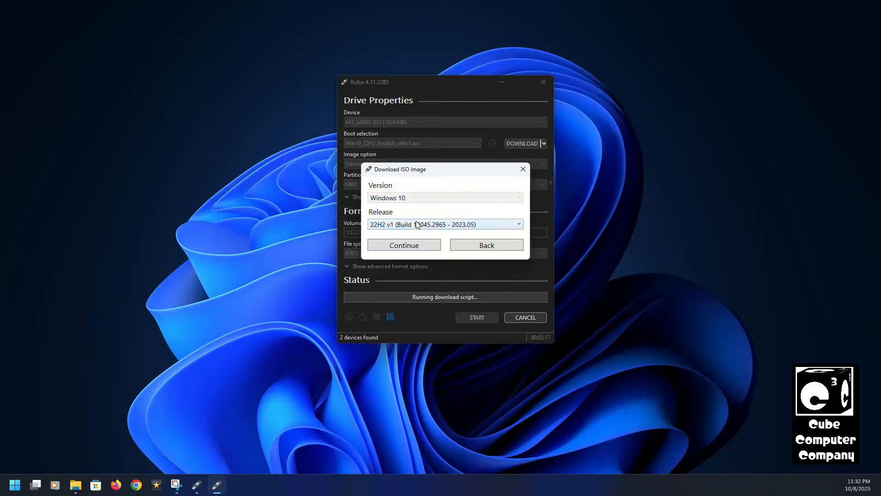
# Step: Accept release 22H2 v1 and the Windows 10 Home/Pro/Edu edition, and set the language to English (United States)
pyautogui.click(396, 252)
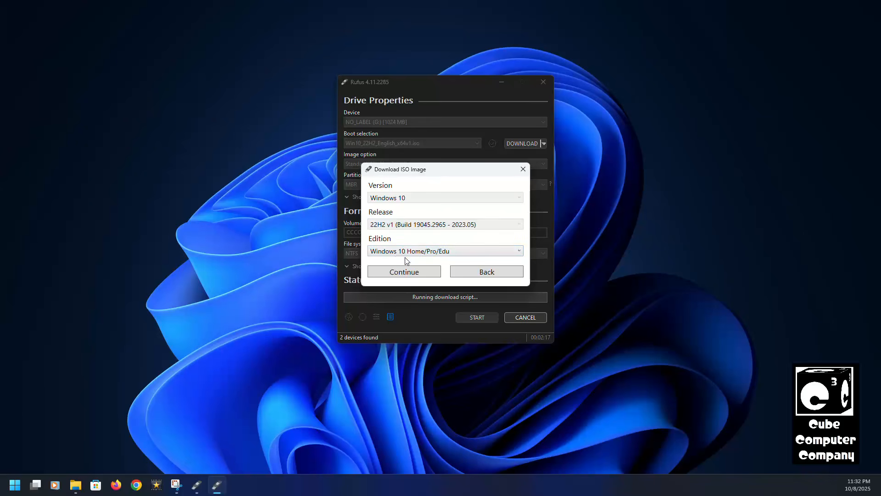
pyautogui.click(410, 272)
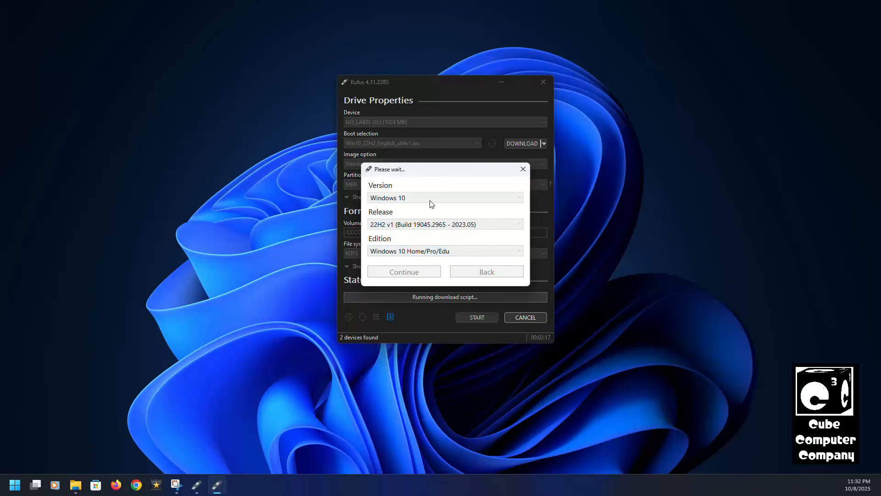
pyautogui.click(411, 278)
pyautogui.scroll(1, 410, 308)
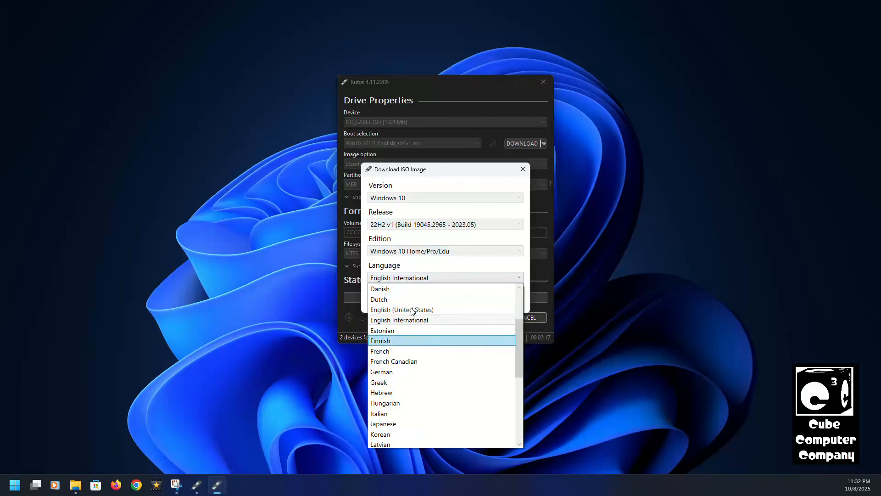
pyautogui.click(409, 308)
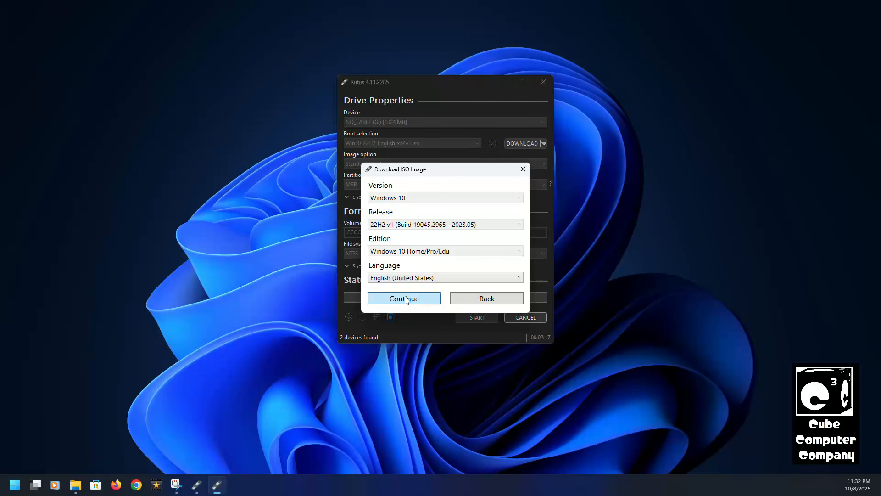
pyautogui.click(405, 299)
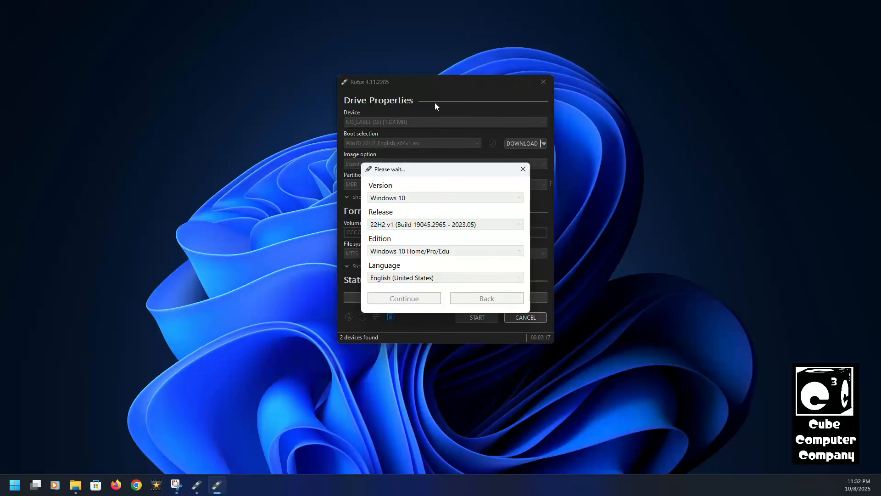
# Step: Choose the x86 architecture and download the ISO to the Downloads folder as Win10_22H2_English_x32v1
pyautogui.click(404, 304)
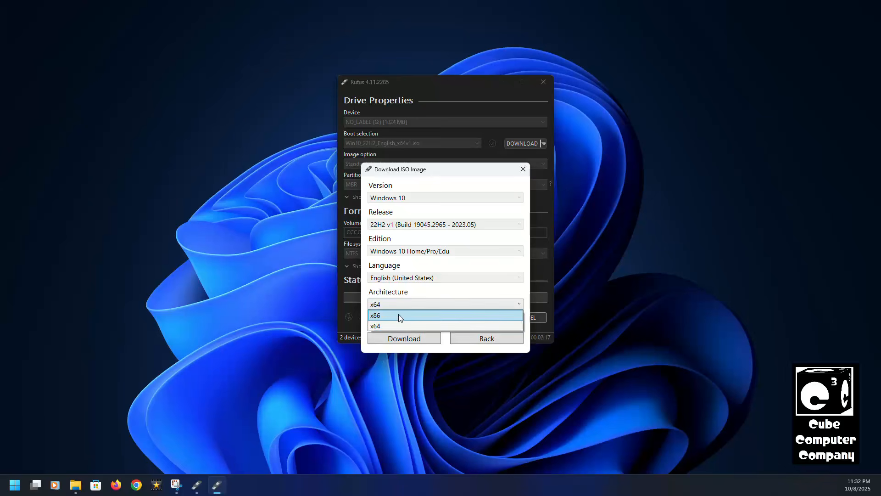
pyautogui.click(400, 316)
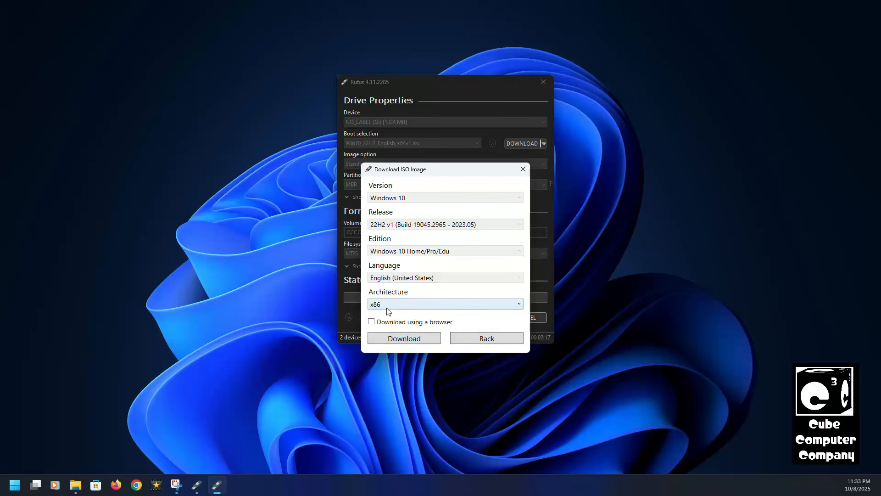
pyautogui.click(404, 338)
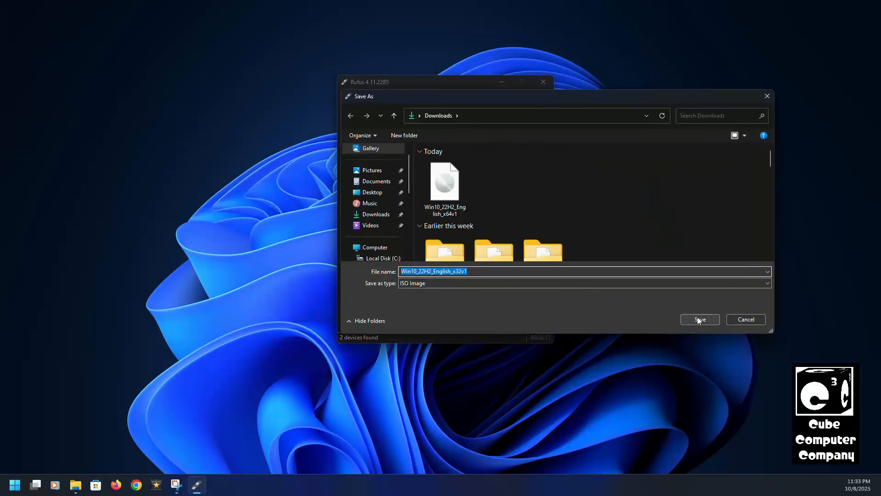
pyautogui.click(698, 319)
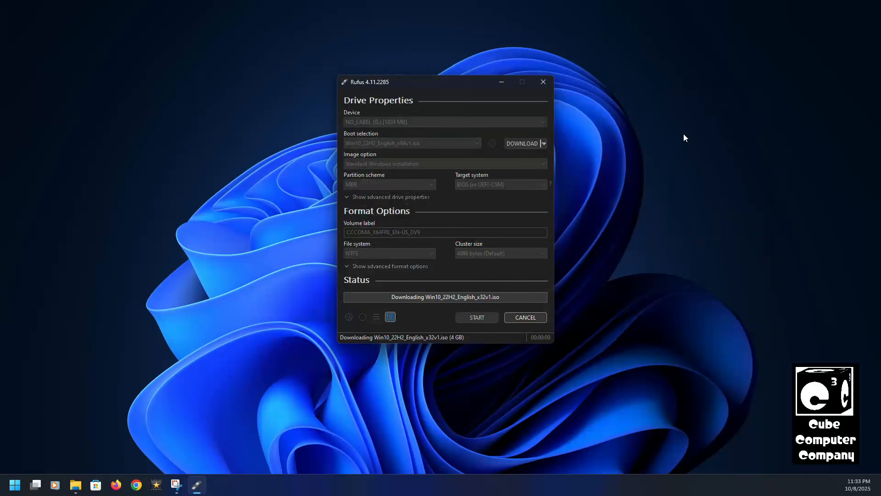